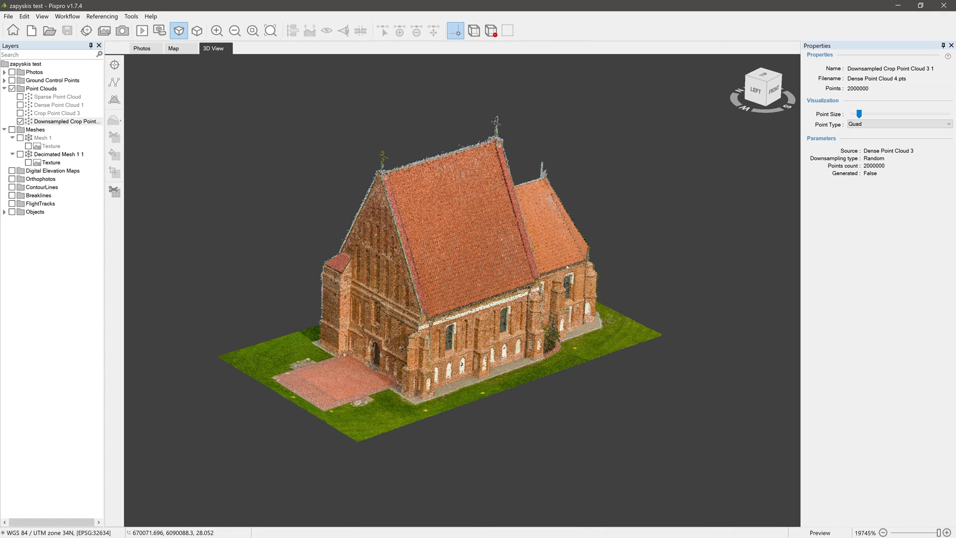
Reduce the point size of the downsampled church point cloud slightly, keeping the Quad point type.
drag(737, 102, 393, 241)
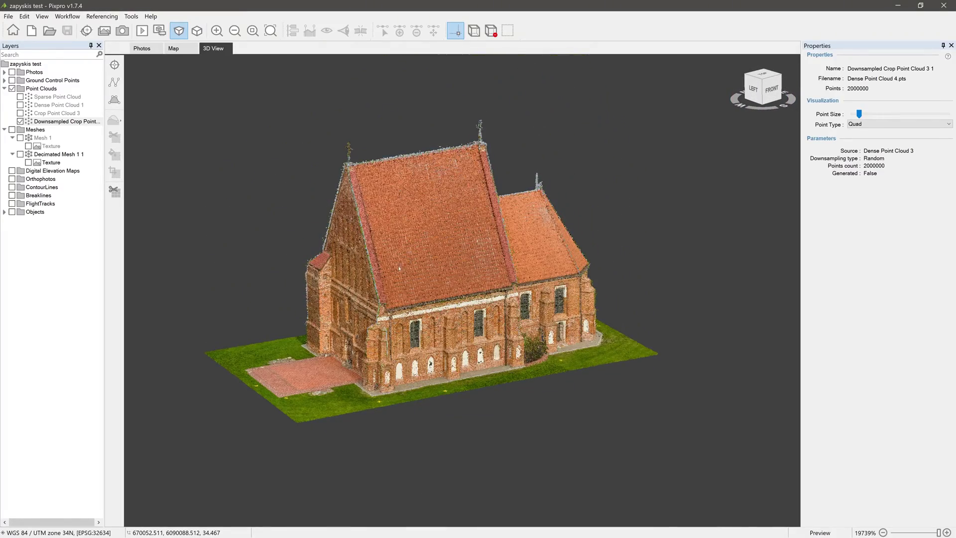
scroll(391, 235, up, 5)
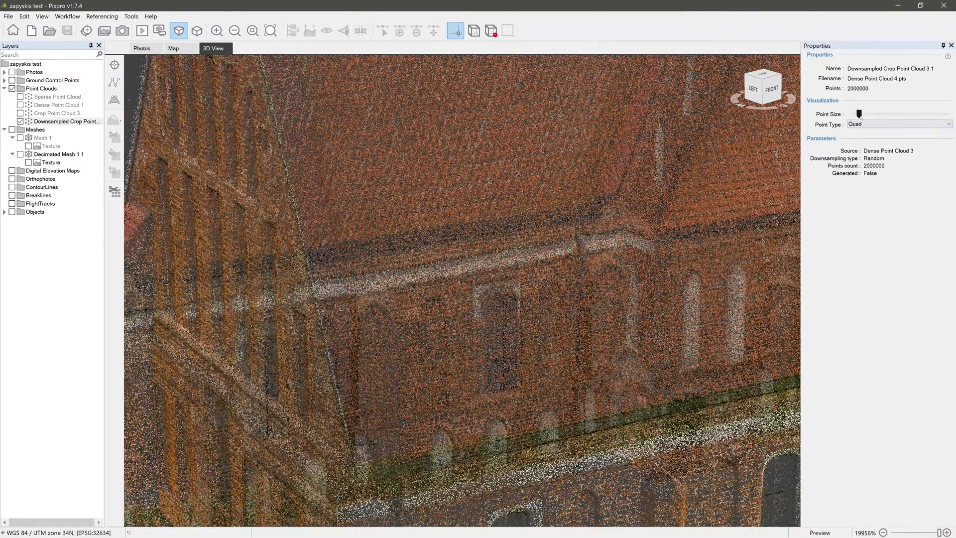
drag(859, 114, 842, 118)
scroll(498, 246, down, 5)
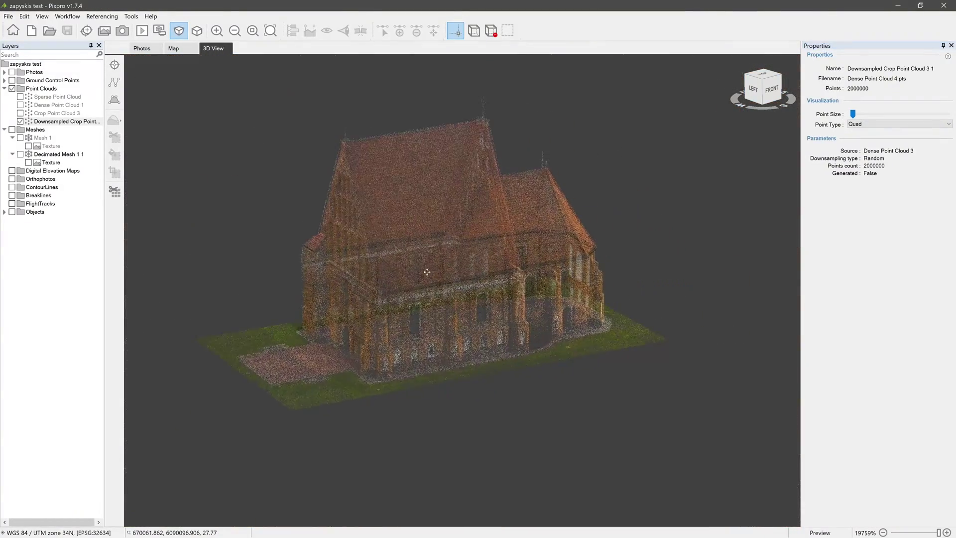
drag(762, 103, 784, 118)
drag(438, 234, 521, 260)
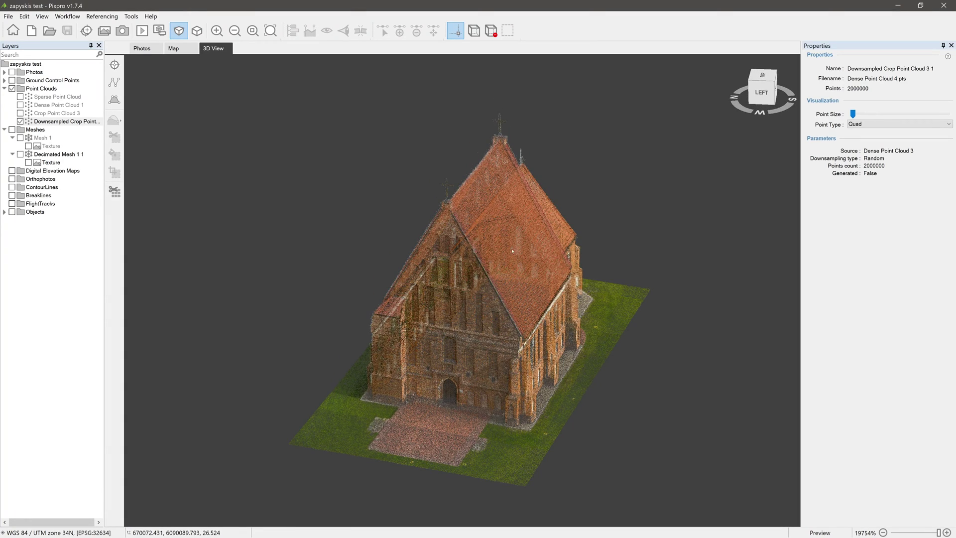
Set up an export of the downsampled point cloud to the project's Exports folder as the ASPRS LAS file "Church Point Cloud 3 1.las".
right_click(88, 122)
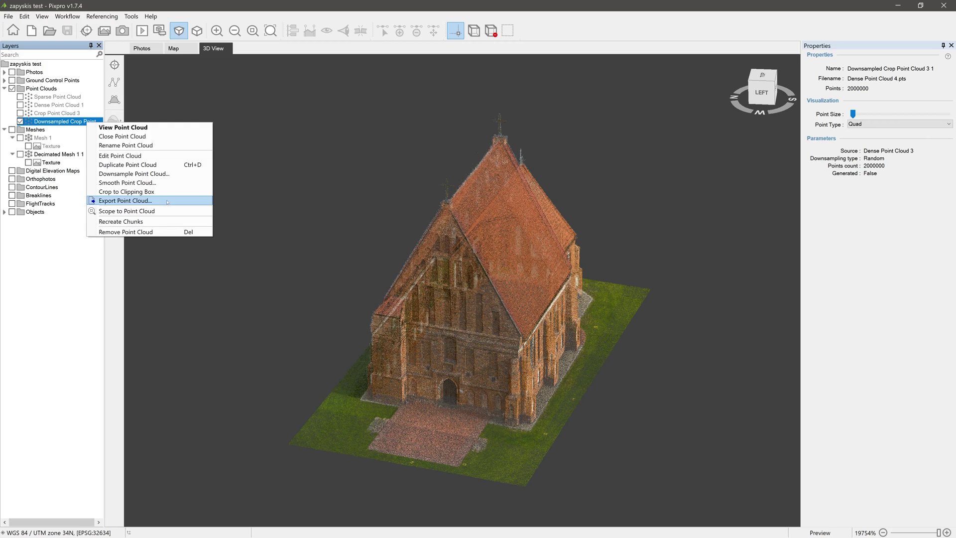
click(167, 201)
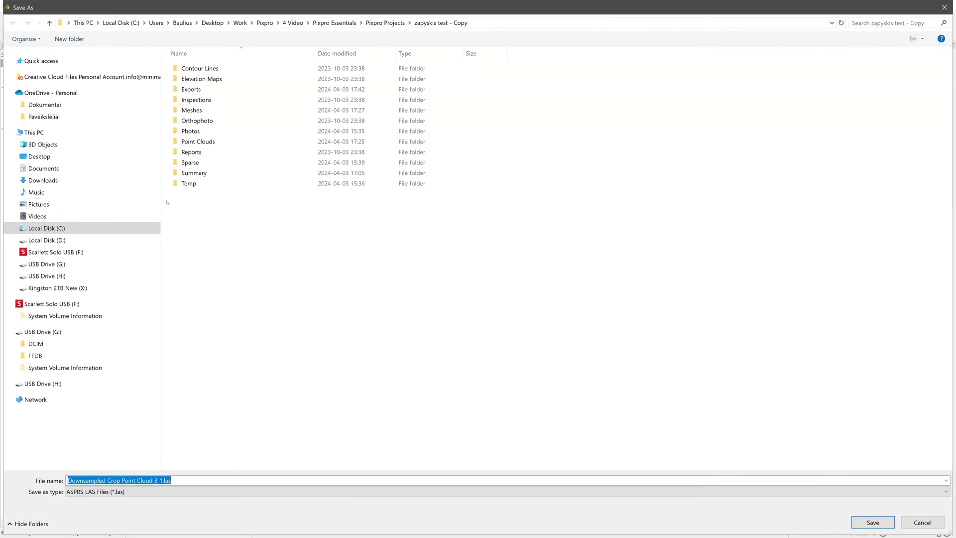
double_click(191, 89)
drag(121, 480, 67, 480)
text(Church)
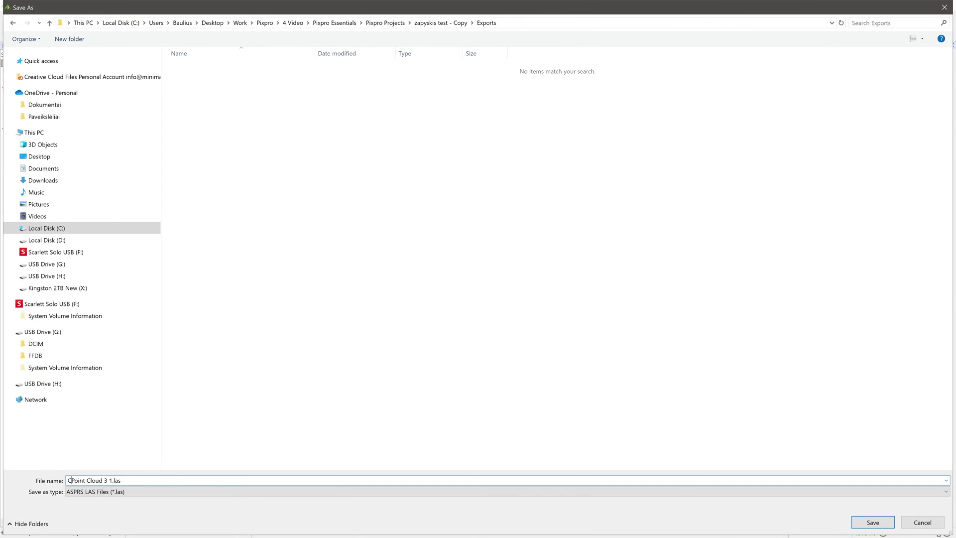
click(177, 492)
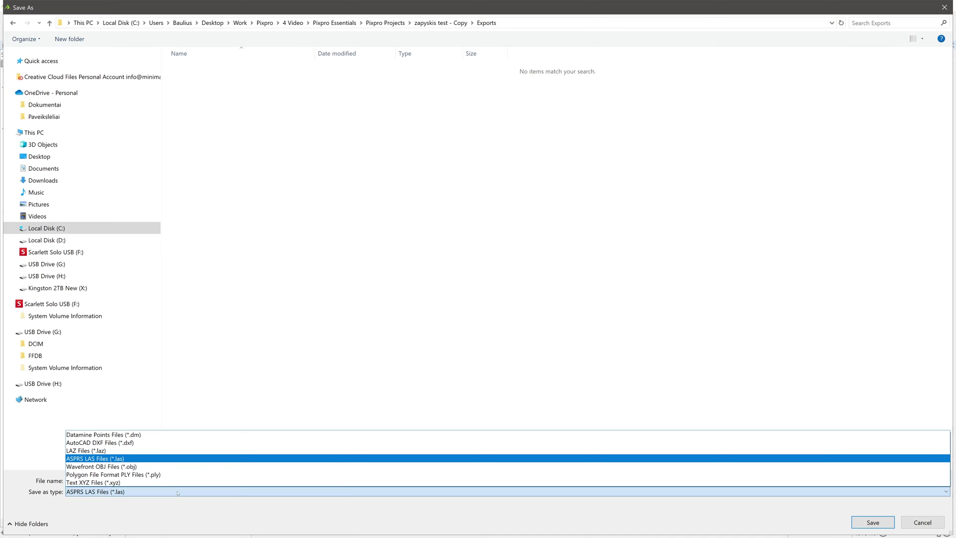
click(178, 492)
click(872, 522)
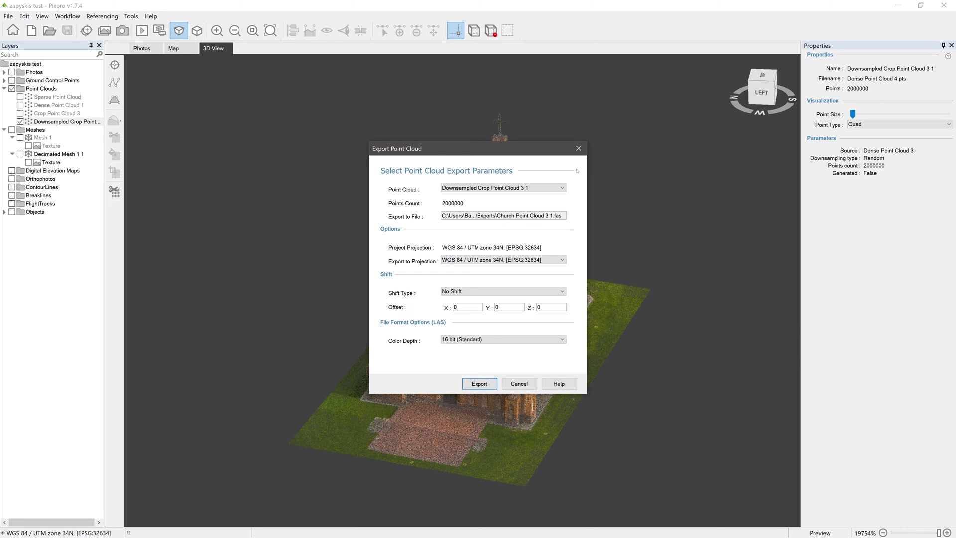
Export Downsampled Crop Point Cloud 3 1 in WGS 84 / UTM zone 34N with No Shift and 16 bit (Standard) color depth.
click(563, 188)
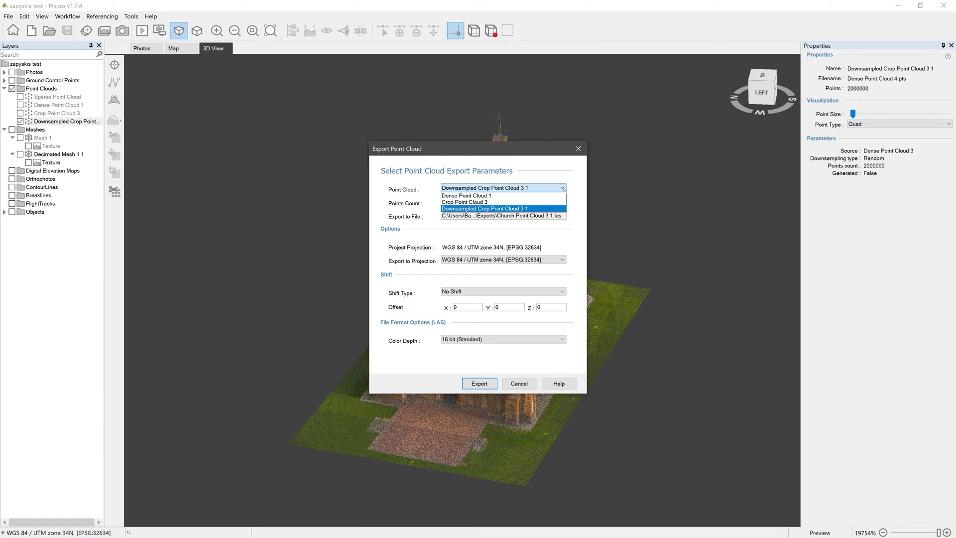
click(473, 208)
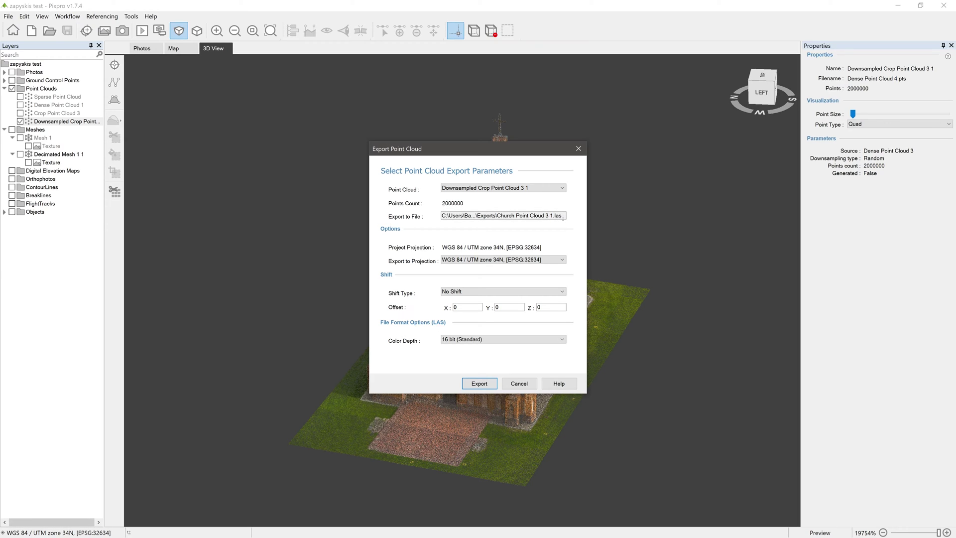
click(562, 260)
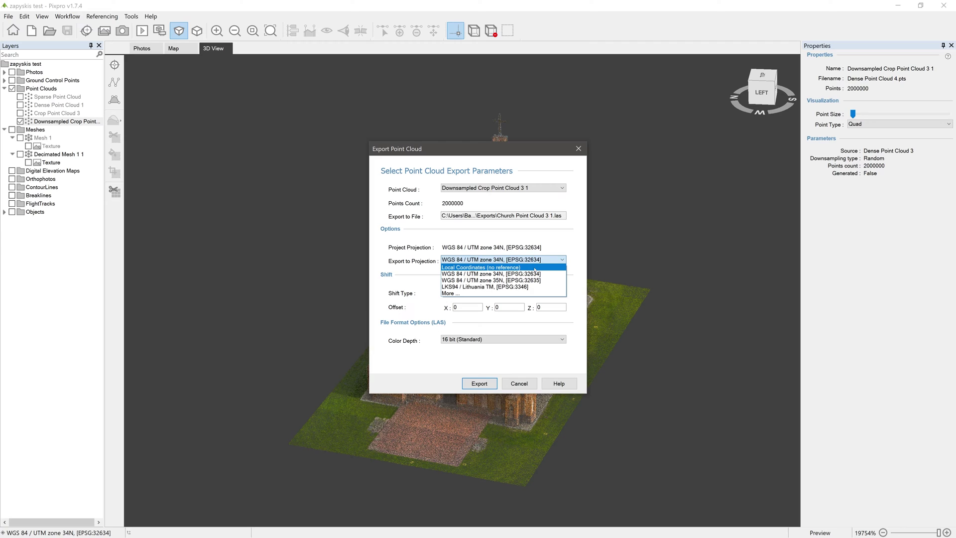
click(571, 242)
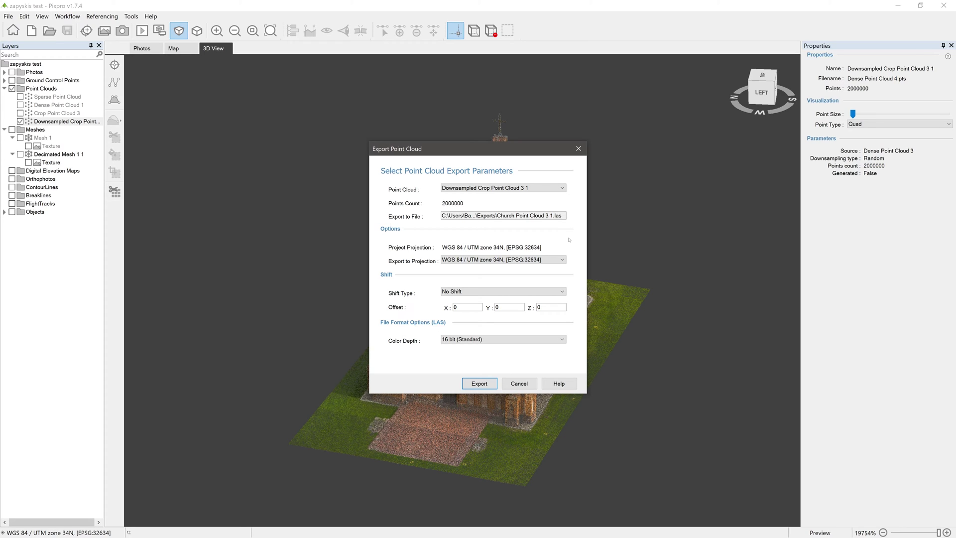
click(563, 292)
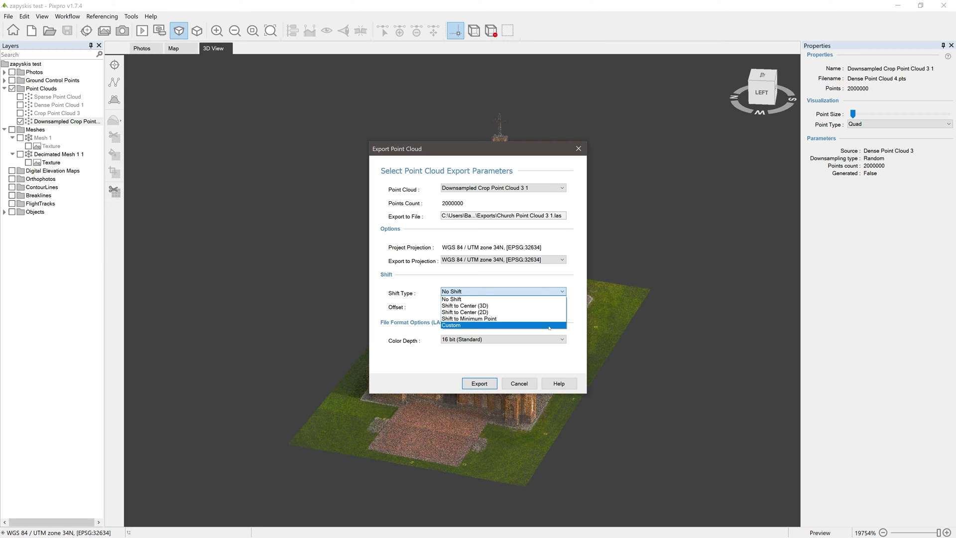
click(378, 343)
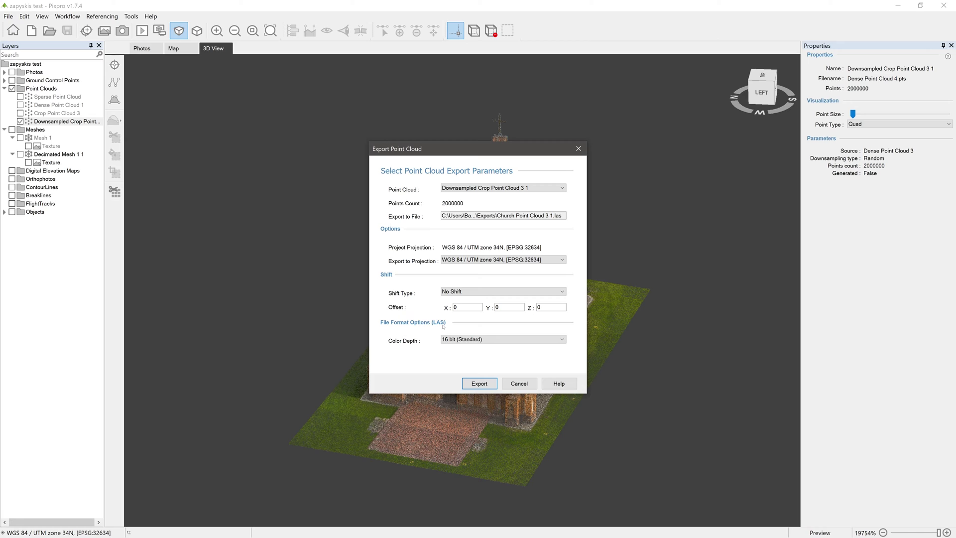
click(562, 340)
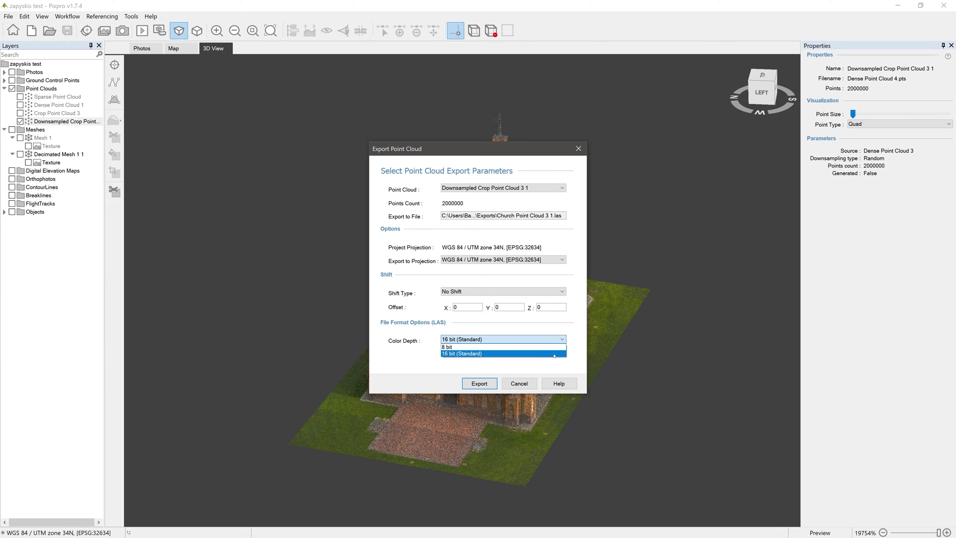
click(569, 367)
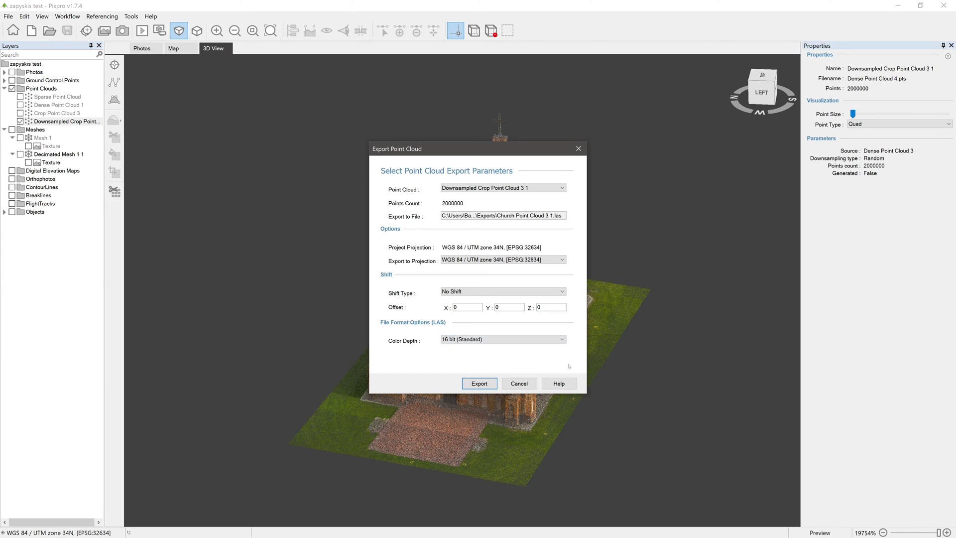
click(479, 383)
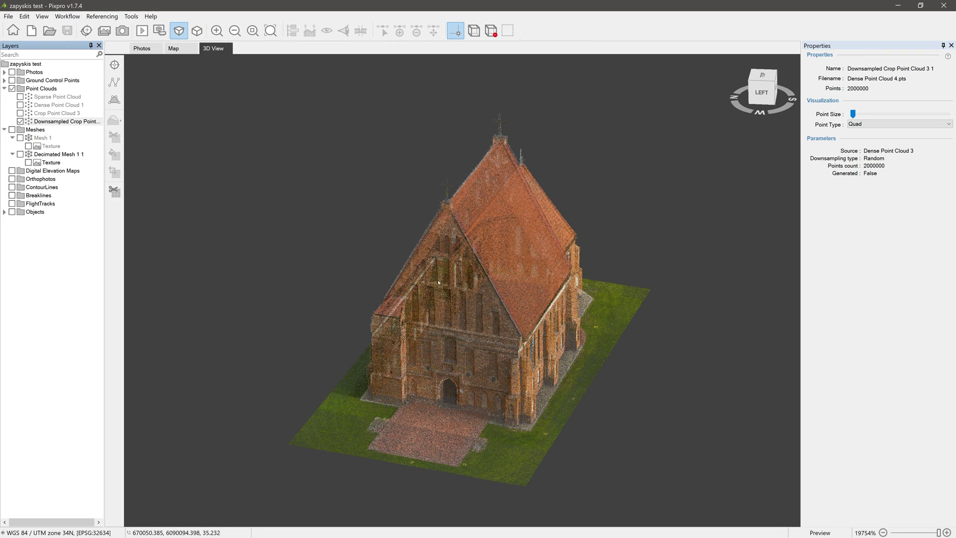
Hide the downsampled point cloud and display Decimated Mesh 1 1 with its texture in the 3D view.
click(20, 121)
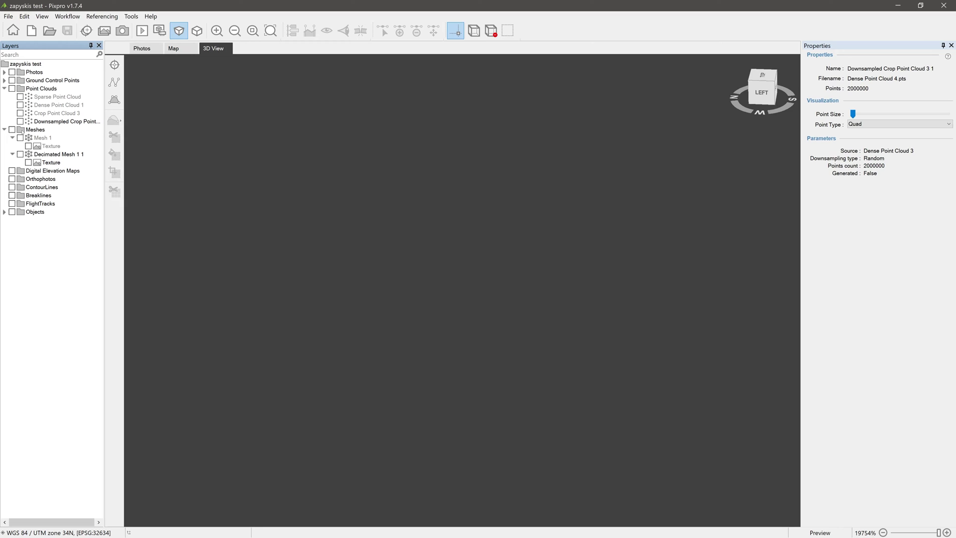
click(21, 154)
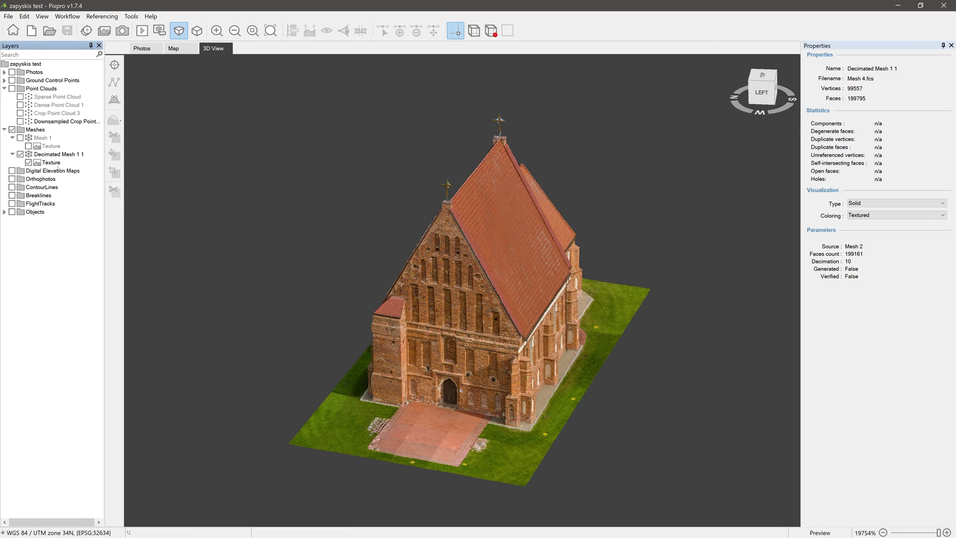
drag(429, 302, 489, 311)
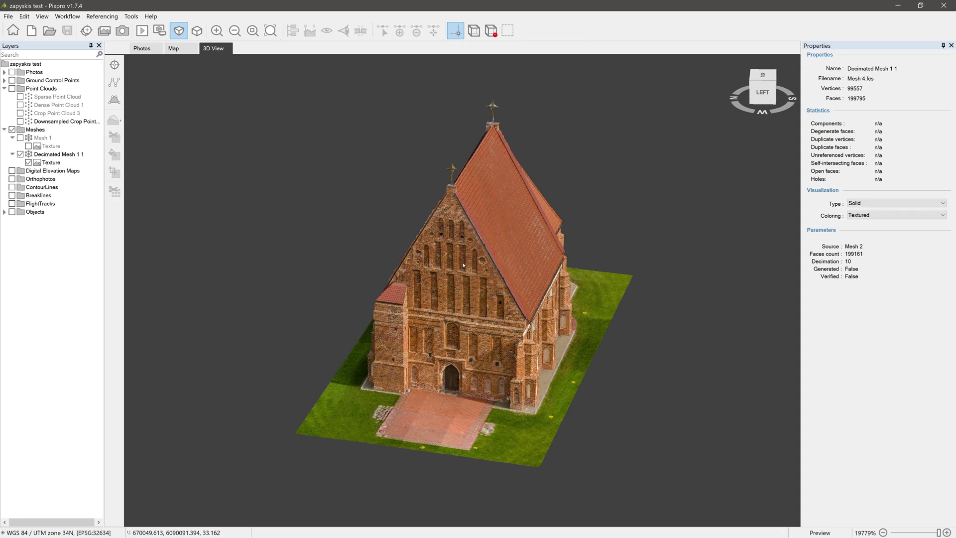
Set up an export of the decimated mesh to the Exports folder as the Wavefront OBJ file "Church Mesh 1 1.obj".
right_click(69, 154)
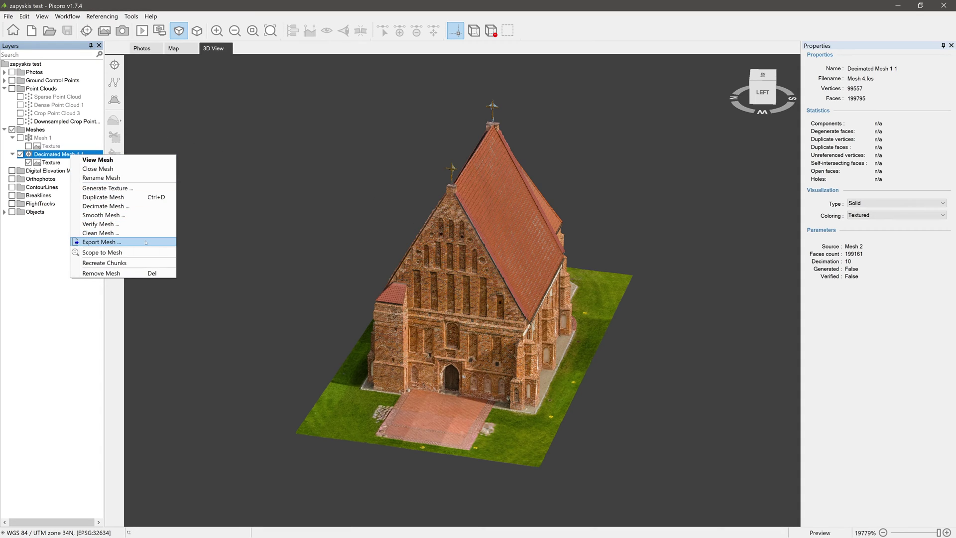
click(146, 242)
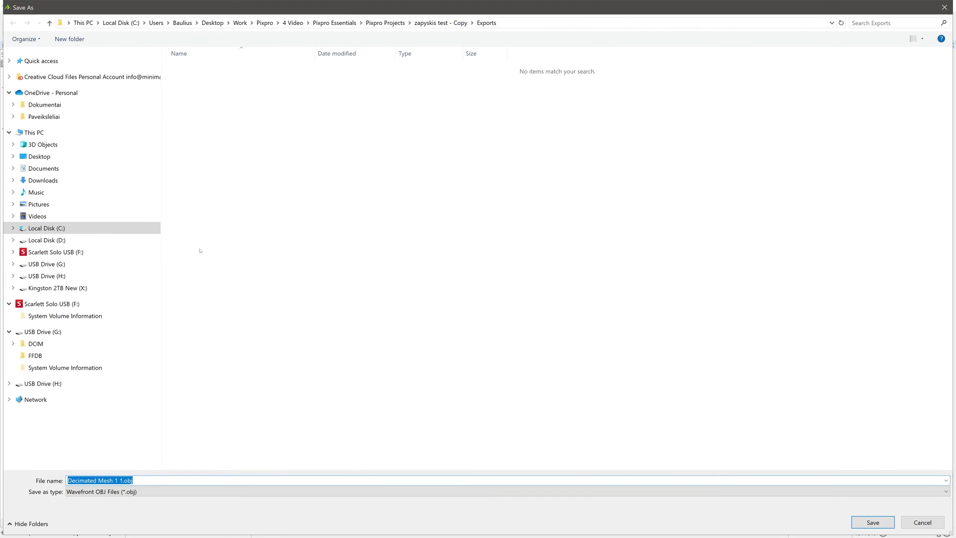
key(Home)
key(ctrl+shift+Right)
text(Church)
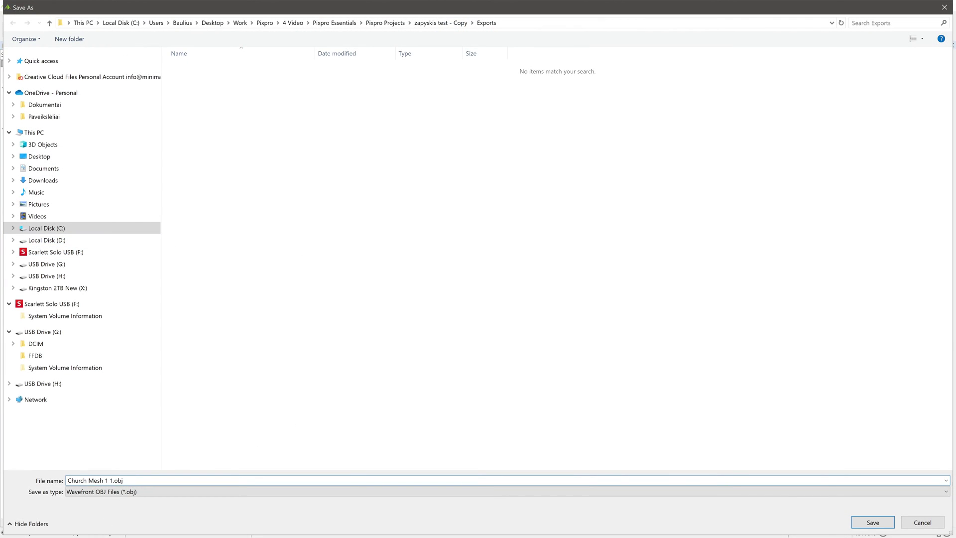
click(311, 491)
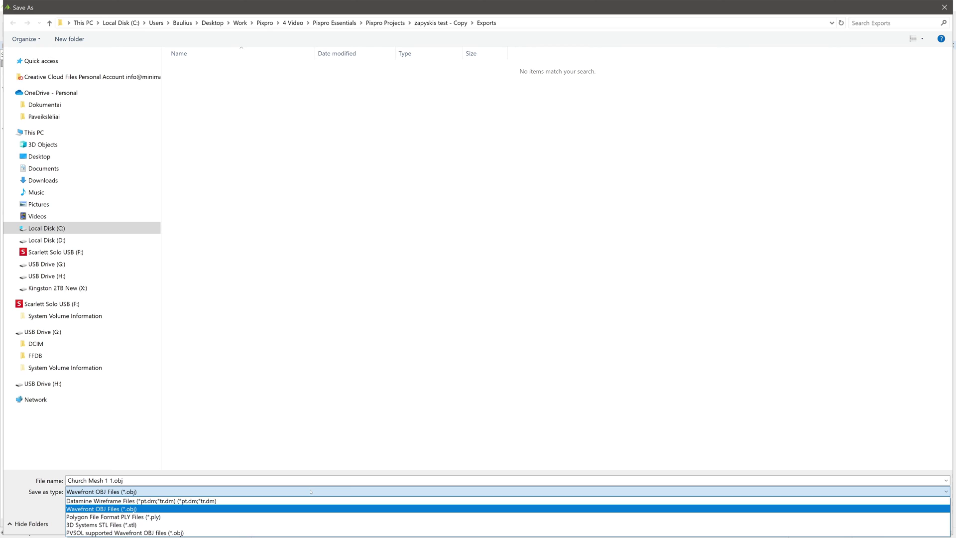
click(311, 492)
click(875, 522)
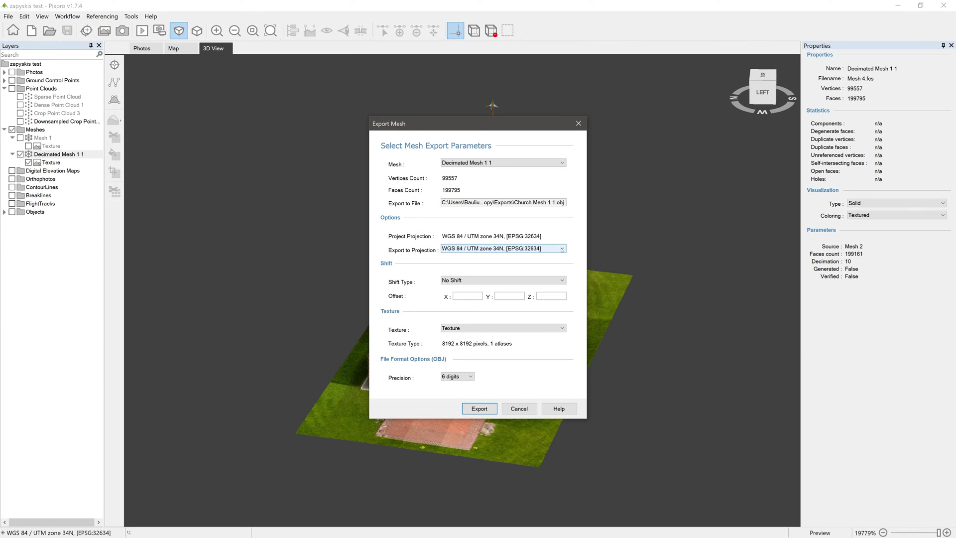
Export the mesh in WGS 84 / UTM zone 34N with No Shift, its texture included and 6 digits precision.
click(562, 281)
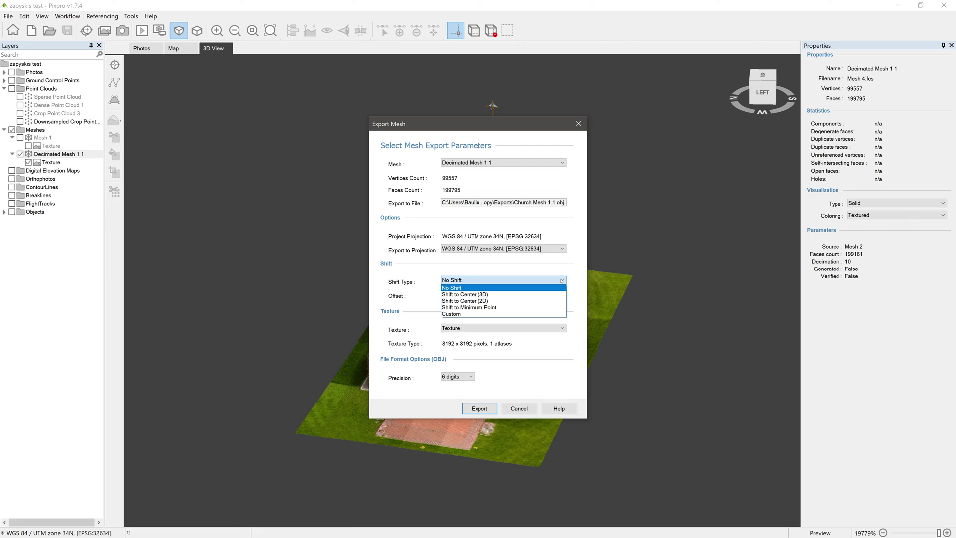
click(561, 280)
click(563, 328)
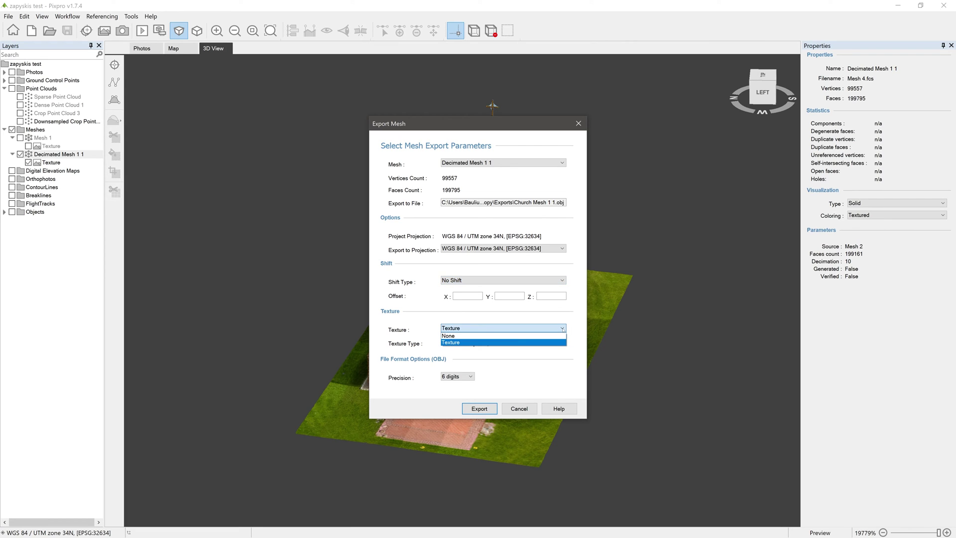
click(562, 329)
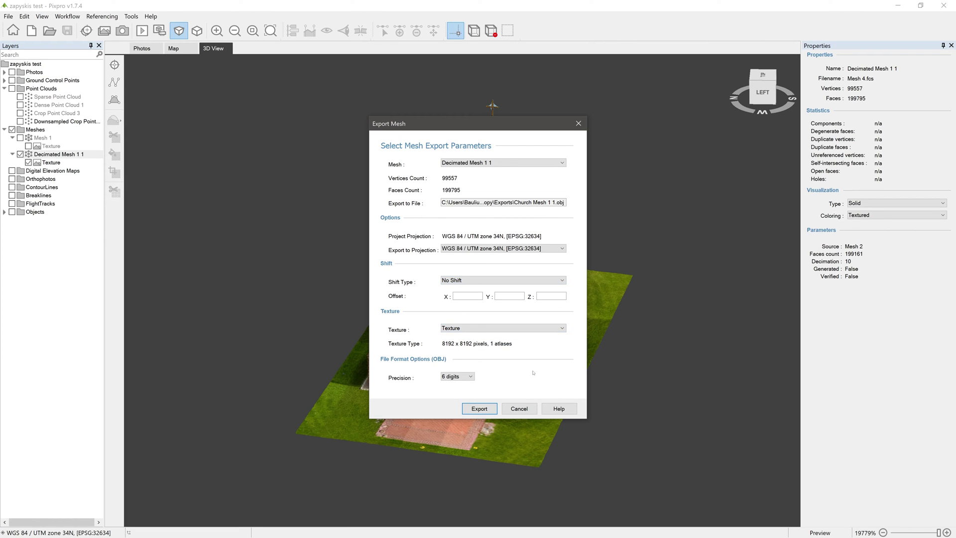
click(471, 377)
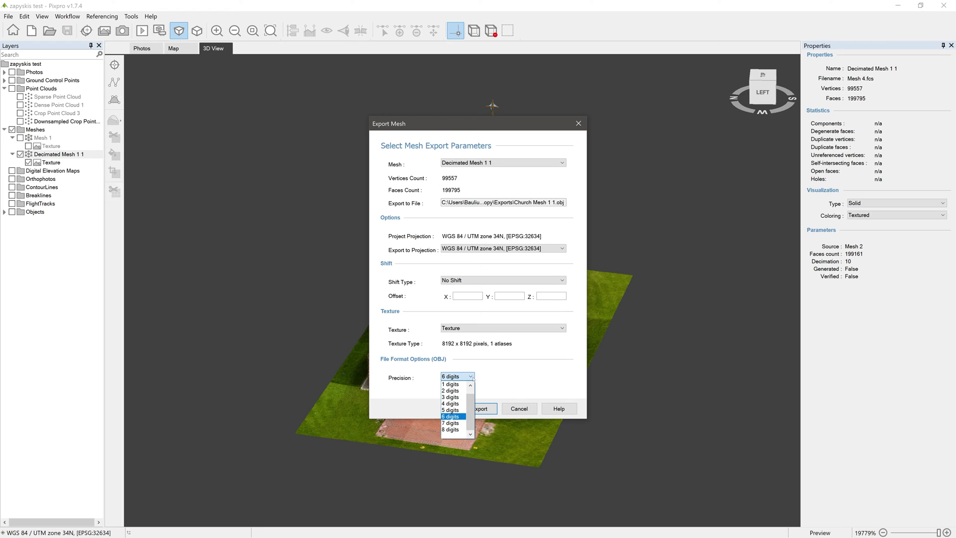
scroll(471, 397, up, 1)
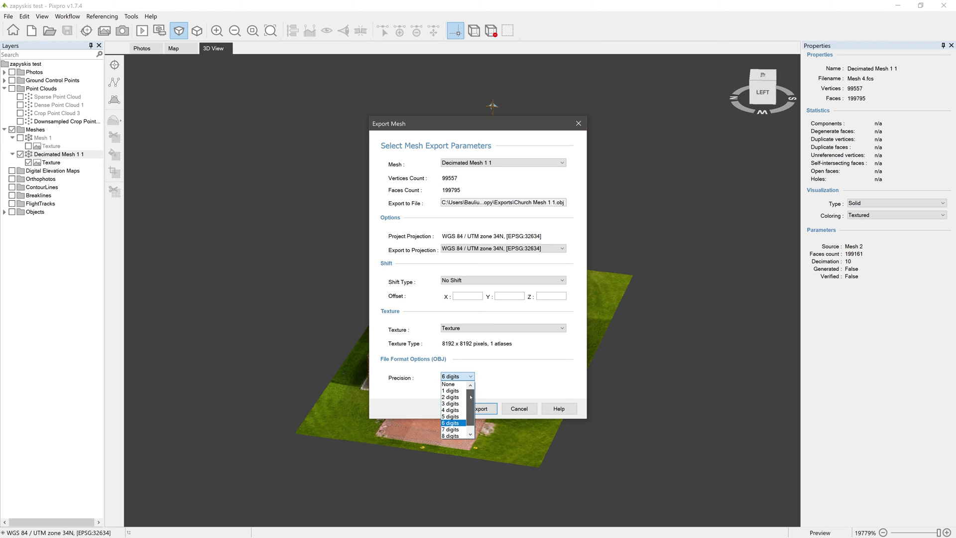
drag(471, 394, 470, 409)
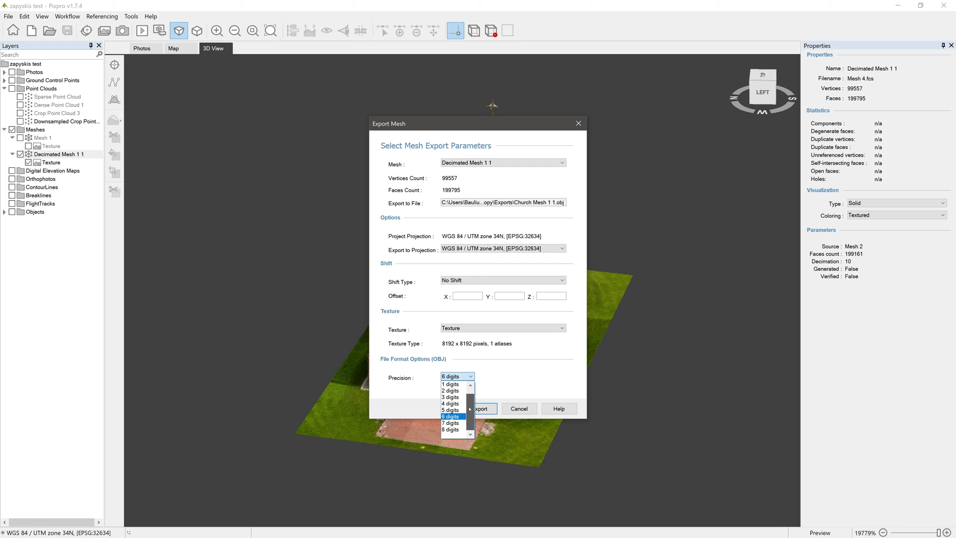
click(539, 375)
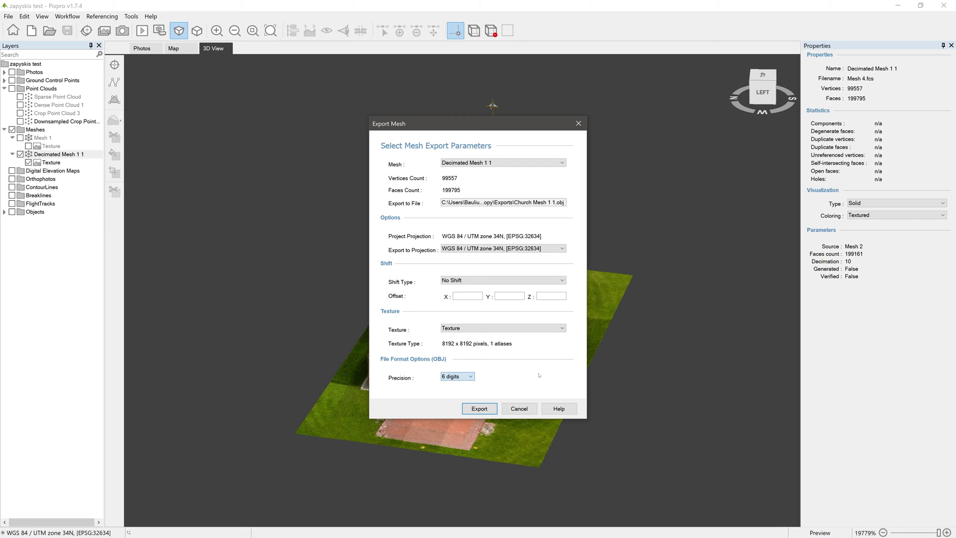
click(478, 408)
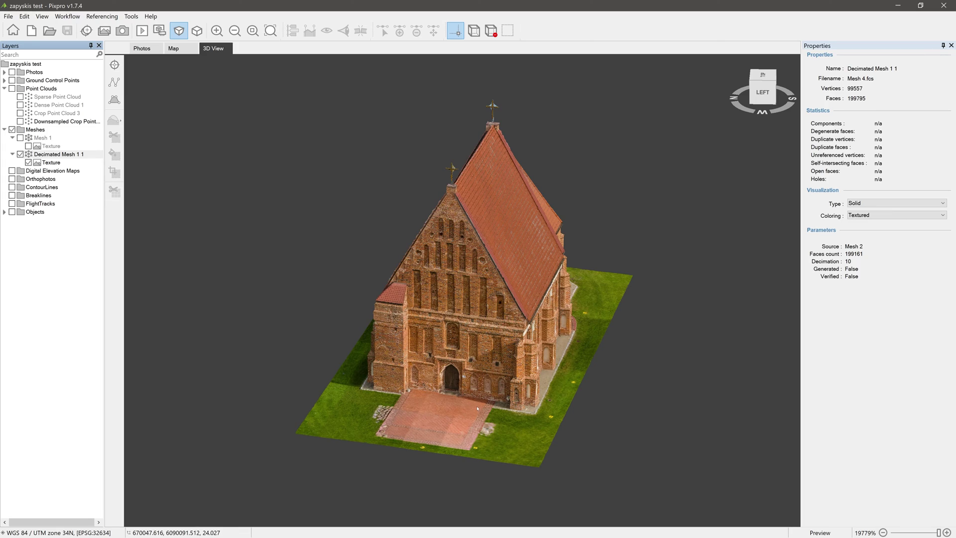
drag(477, 412, 480, 222)
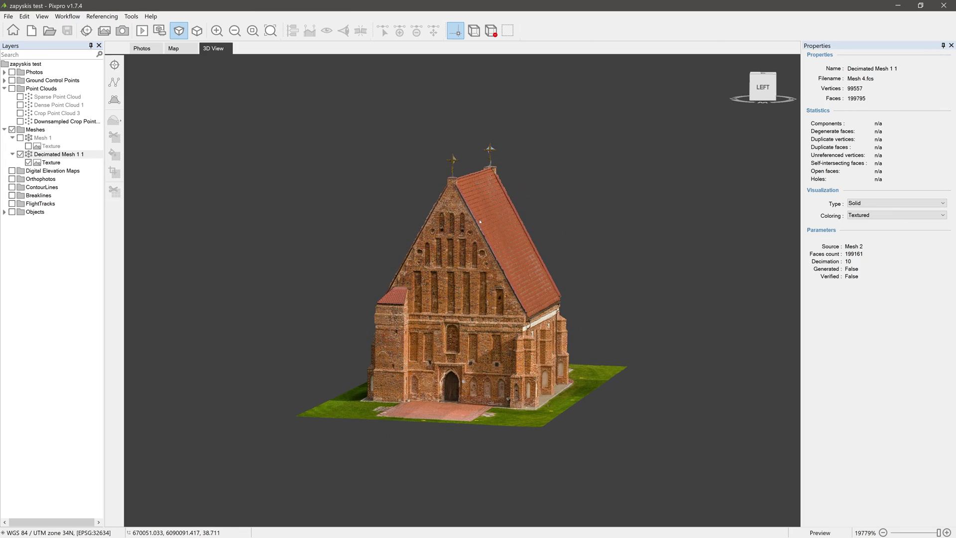